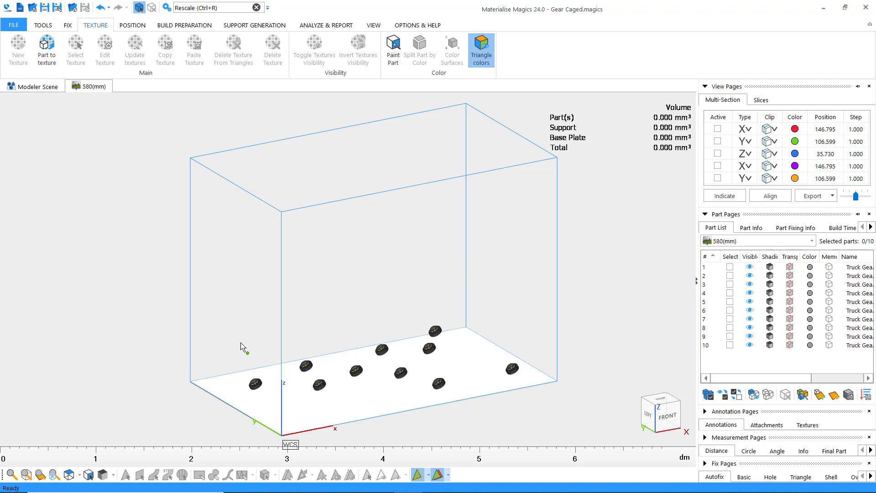
Window-select all ten truck gears and show the Build Preparation tools
{"action": "left_click_drag", "start_coordinate": [241, 342], "coordinate": [140, 273]}
{"action": "left_click_drag", "start_coordinate": [323, 323], "coordinate": [585, 431]}
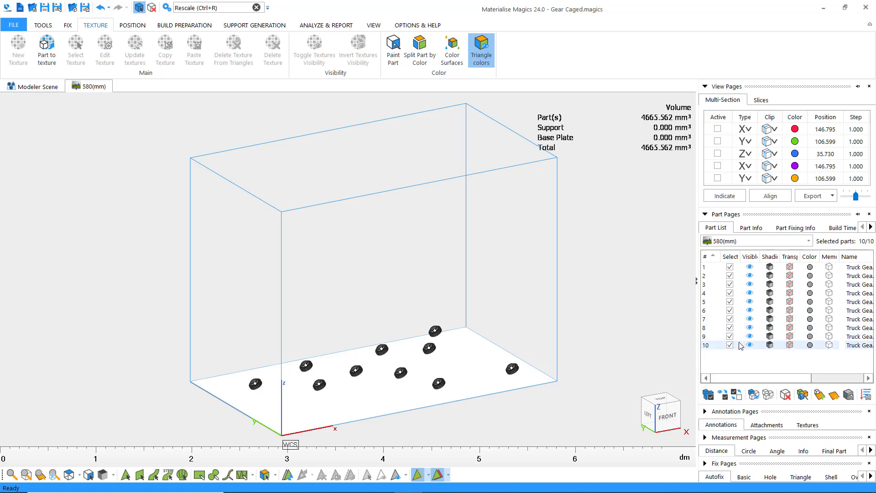
{"action": "left_click", "coordinate": [193, 27]}
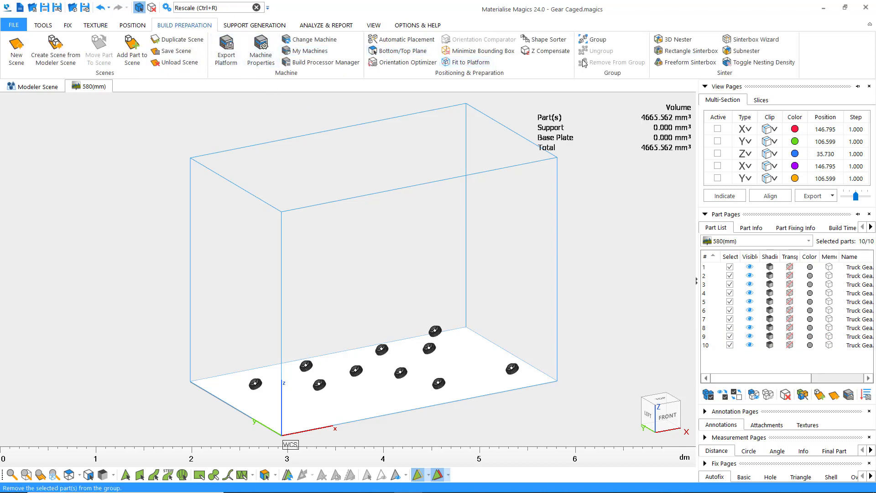
Start the Sinterbox Wizard with the Freeform type and centre its Step 1 dialog
{"action": "left_click", "coordinate": [732, 42]}
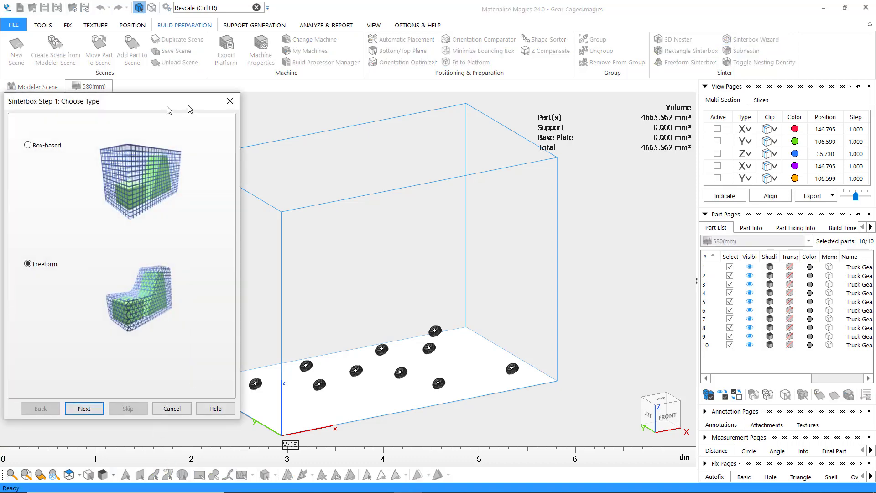
{"action": "left_click_drag", "start_coordinate": [168, 110], "coordinate": [430, 63]}
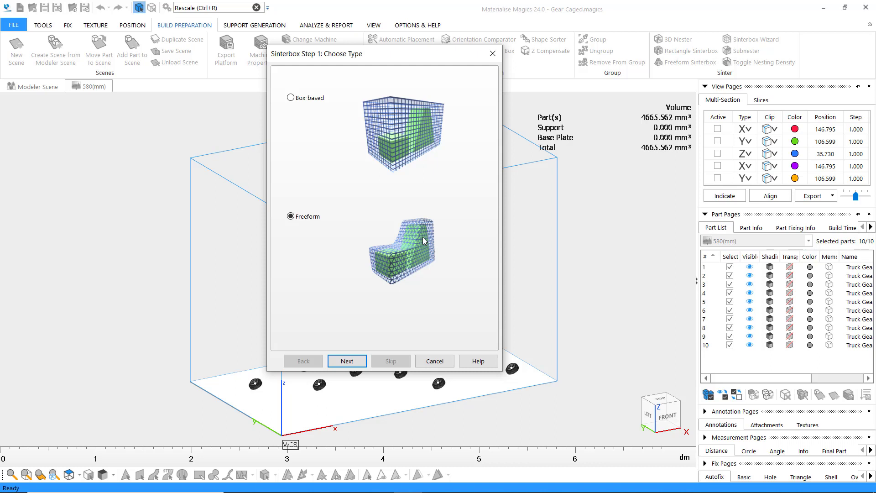
Set the freeform sinterbox maximum pore size to 8 mm and margin to part to 5 mm
{"action": "left_click", "coordinate": [347, 361]}
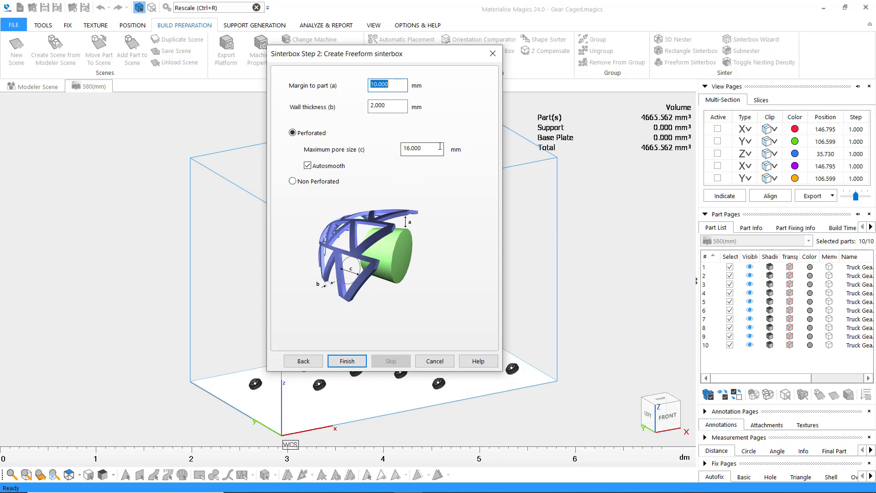
{"action": "key", "text": "Tab"}
{"action": "key", "text": "Tab"}
{"action": "key", "text": "Tab"}
{"action": "type", "text": "8"}
{"action": "left_click_drag", "start_coordinate": [390, 85], "coordinate": [369, 86]}
{"action": "type", "text": "5"}
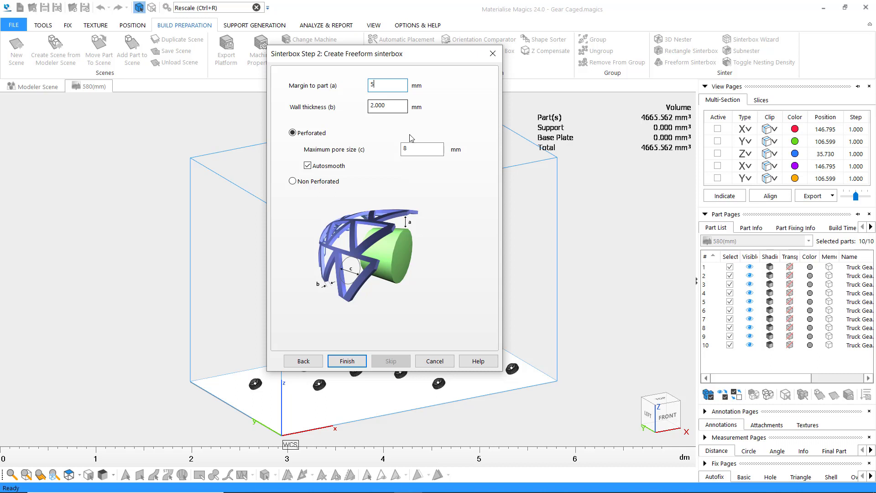
Generate the trial freeform sinterbox cage, inspect it, then undo it with Ctrl+Z
{"action": "left_click", "coordinate": [353, 361]}
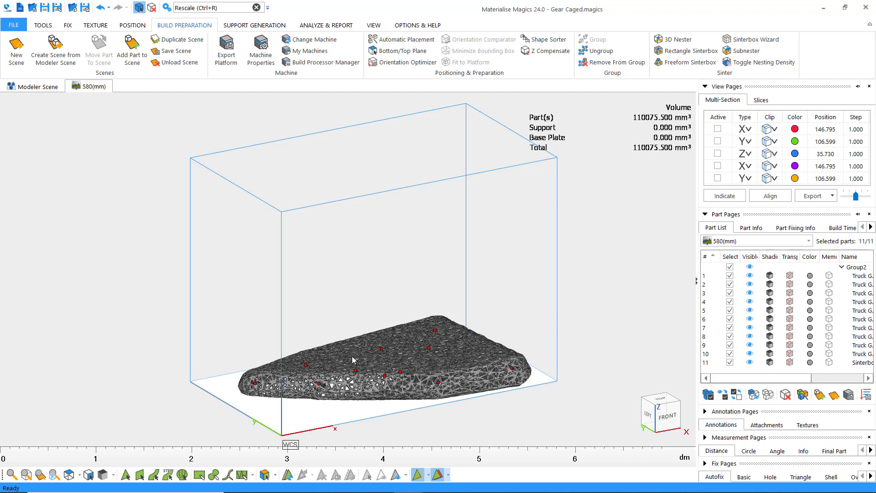
{"action": "key", "text": "ctrl+z"}
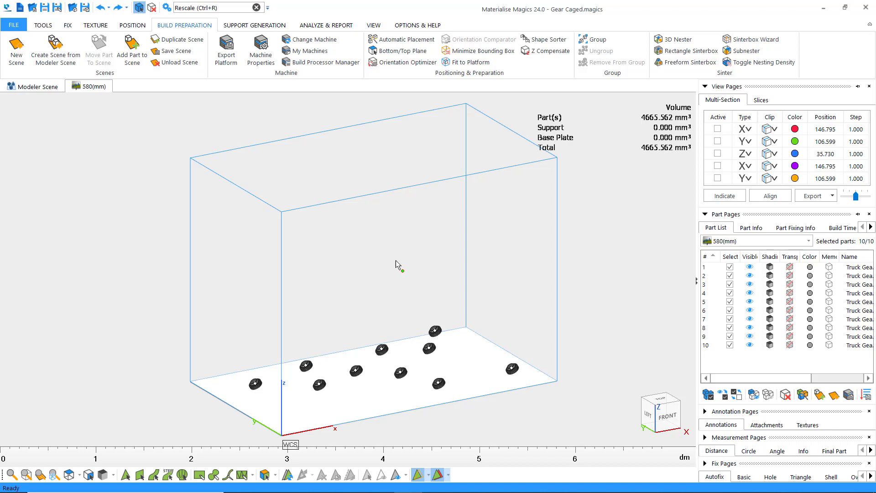
Open the Subnester for the ten gears, preview Sphere and Custom Box, then keep Box
{"action": "left_click", "coordinate": [195, 25]}
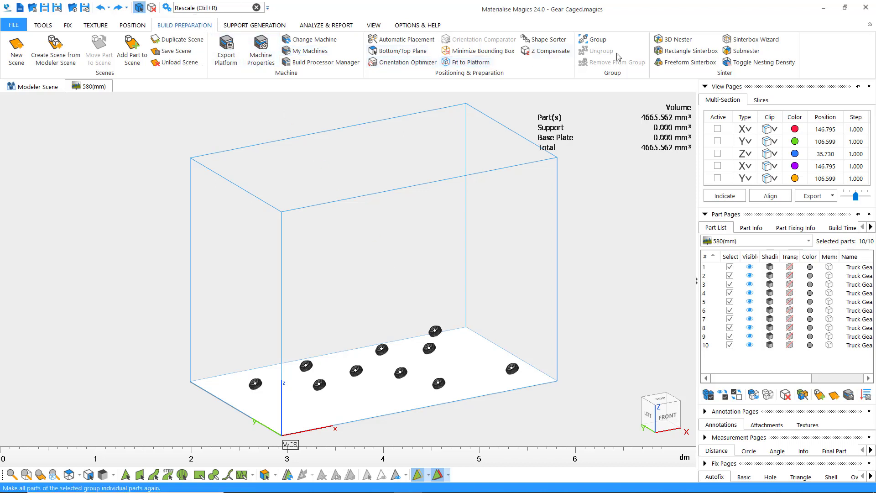
{"action": "left_click", "coordinate": [738, 55]}
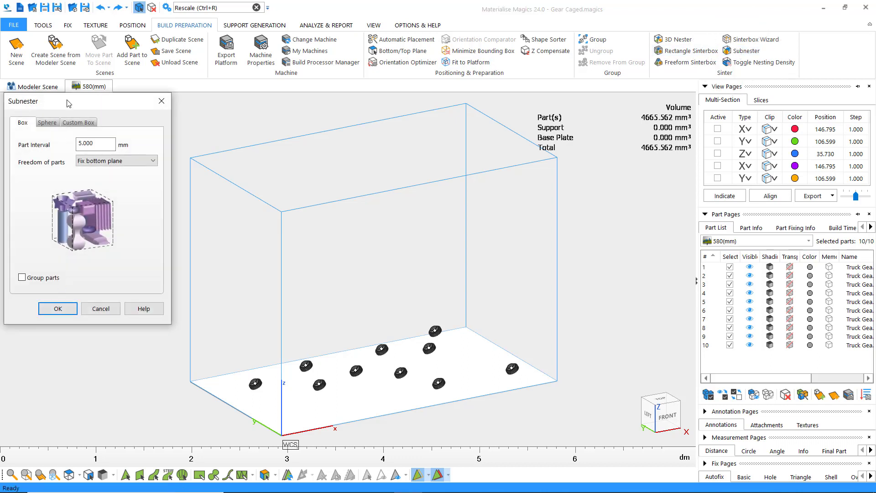
{"action": "mouse_move", "coordinate": [69, 103]}
{"action": "left_mouse_down"}
{"action": "mouse_move", "coordinate": [94, 113]}
{"action": "mouse_move", "coordinate": [305, 117]}
{"action": "left_mouse_up"}
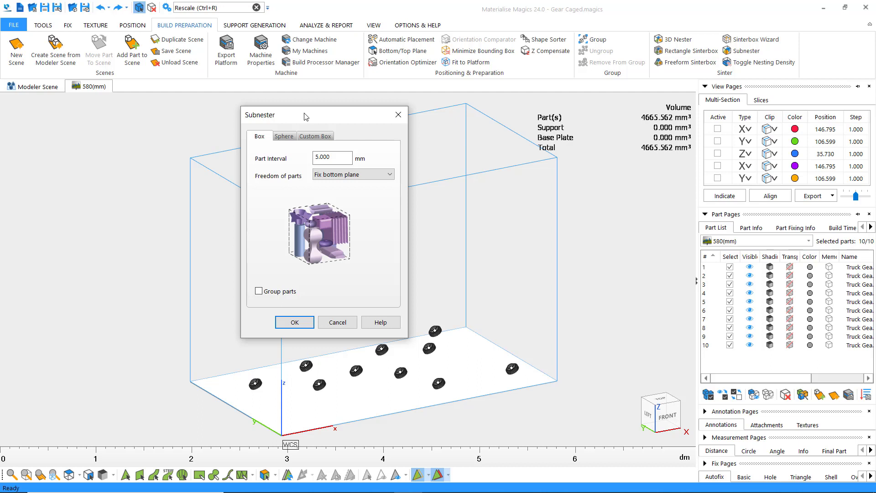
{"action": "left_click", "coordinate": [284, 135]}
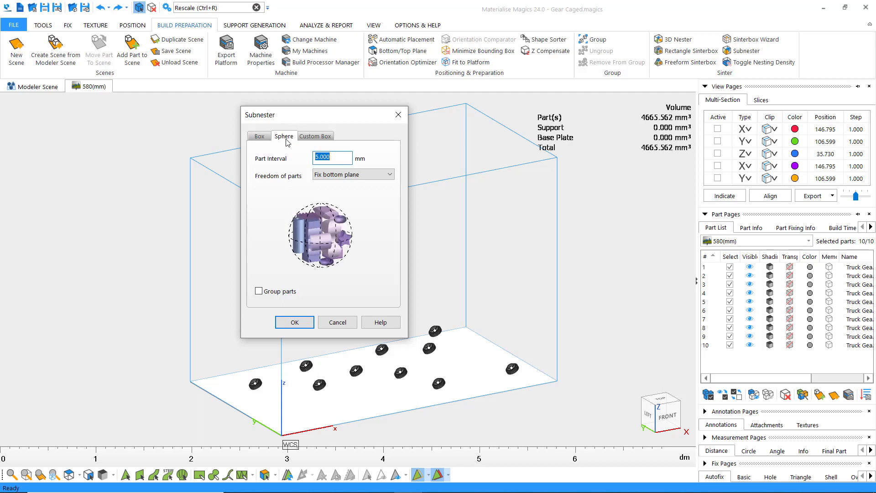
{"action": "left_click", "coordinate": [316, 138]}
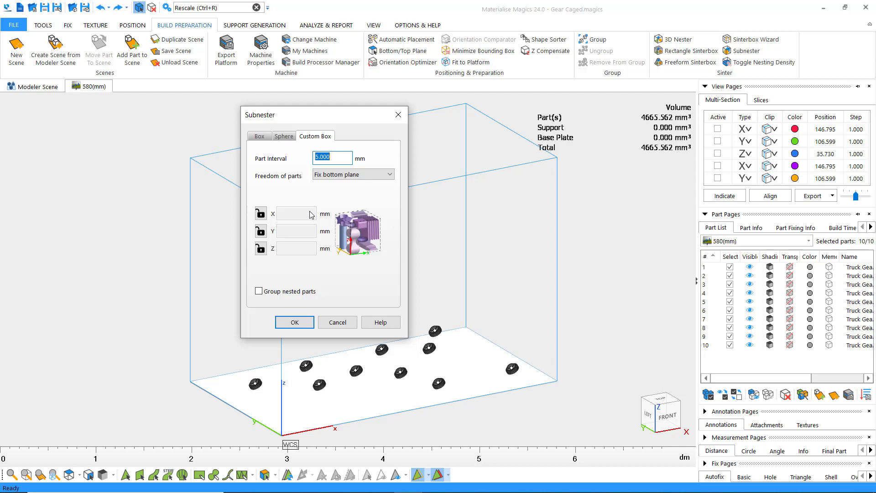
{"action": "left_click", "coordinate": [259, 137]}
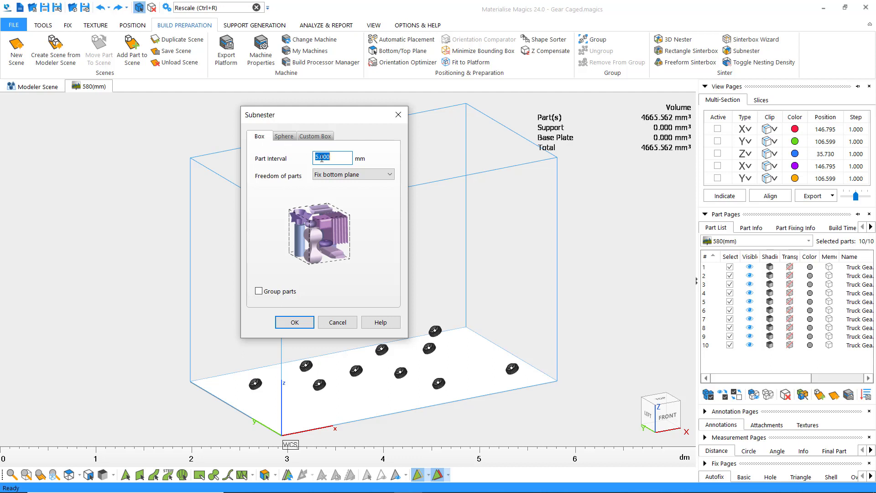
Subnest the ten gears at a 5 mm interval with Fix bottom plane kept
{"action": "left_click", "coordinate": [349, 177]}
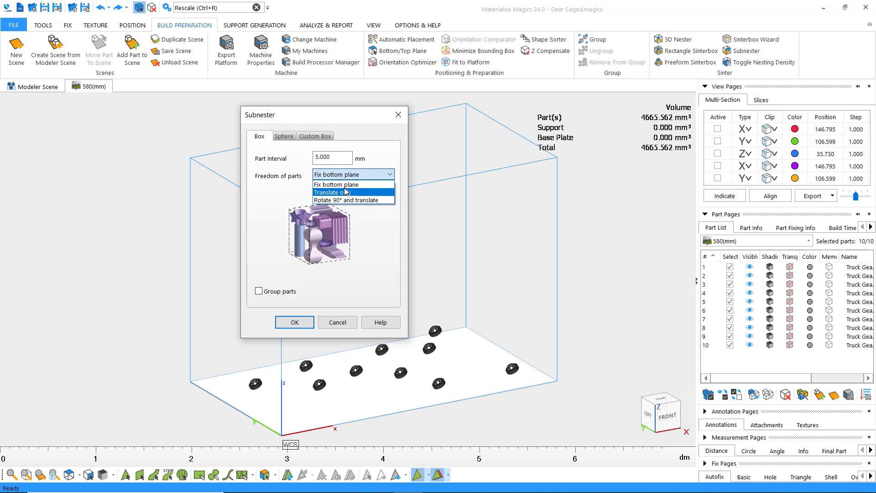
{"action": "left_click", "coordinate": [348, 184]}
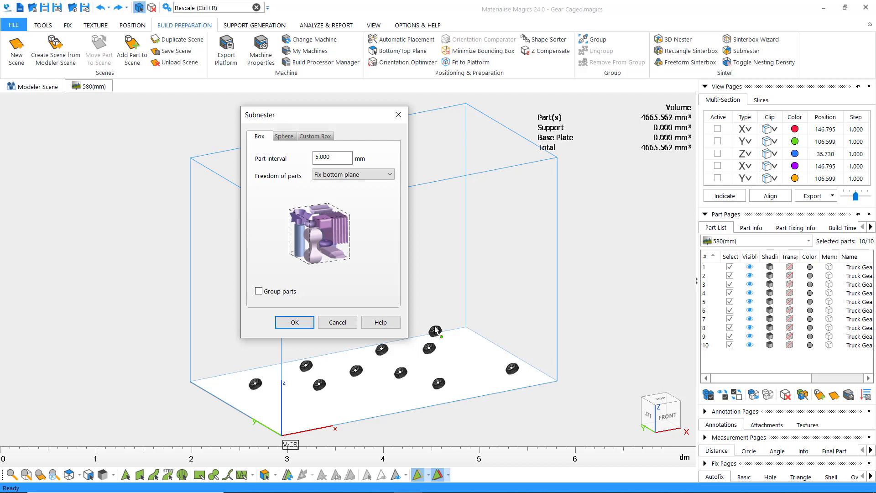
{"action": "left_click", "coordinate": [300, 321]}
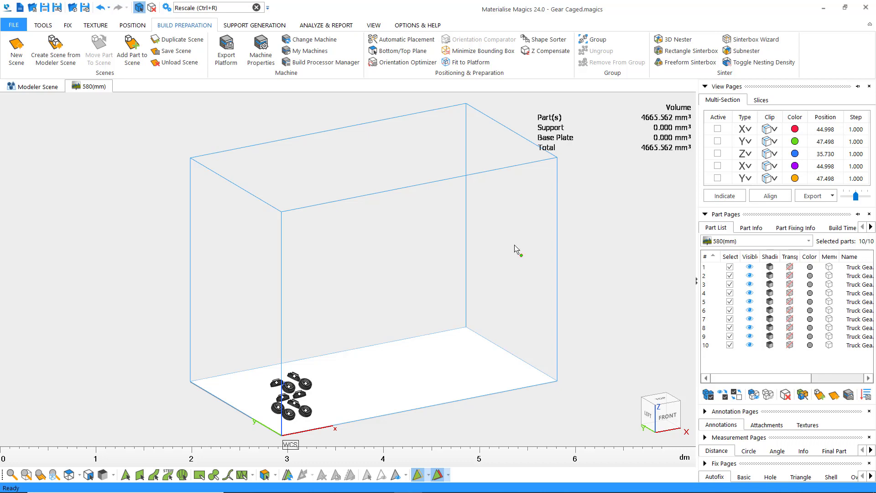
{"action": "scroll", "coordinate": [294, 431], "scroll_direction": "up", "scroll_amount": 4}
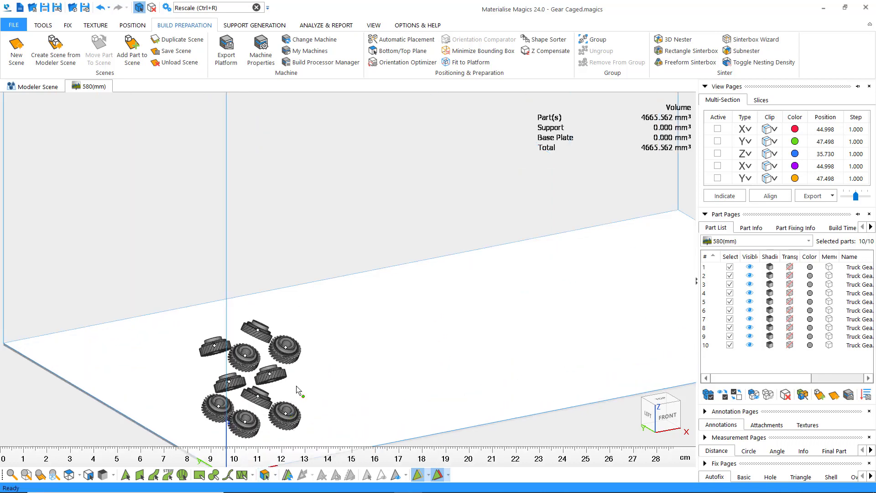
Pan the view to frame the nested gear cluster near the platform origin
{"action": "middle_click_drag", "start_coordinate": [297, 381], "coordinate": [345, 314]}
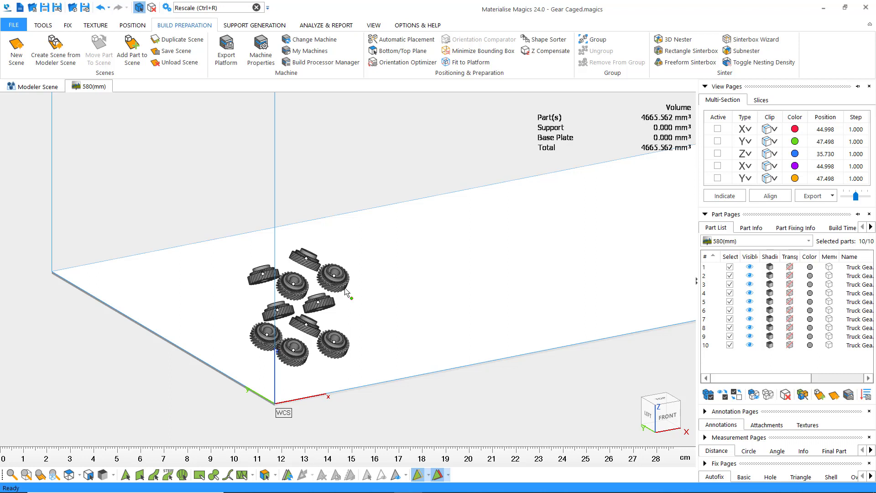
Build a freeform sinterbox with 5 mm margin and 8 mm pores around the nested gears
{"action": "left_click", "coordinate": [759, 44]}
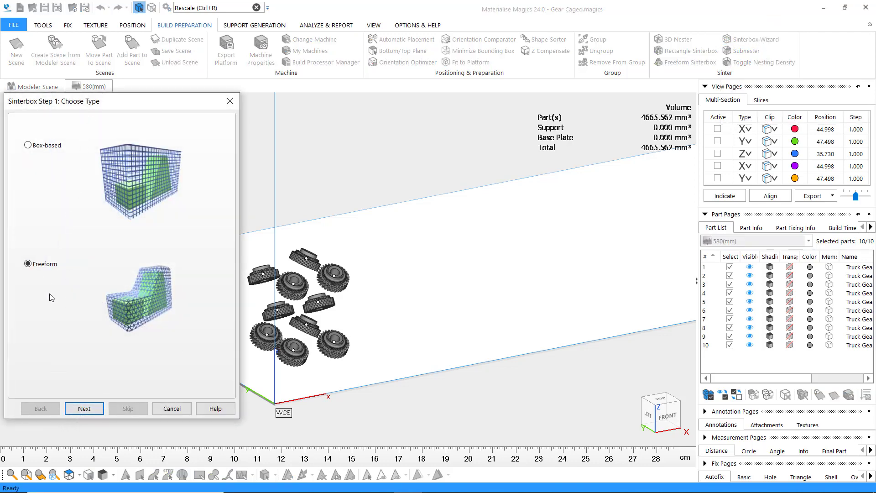
{"action": "left_click", "coordinate": [85, 408]}
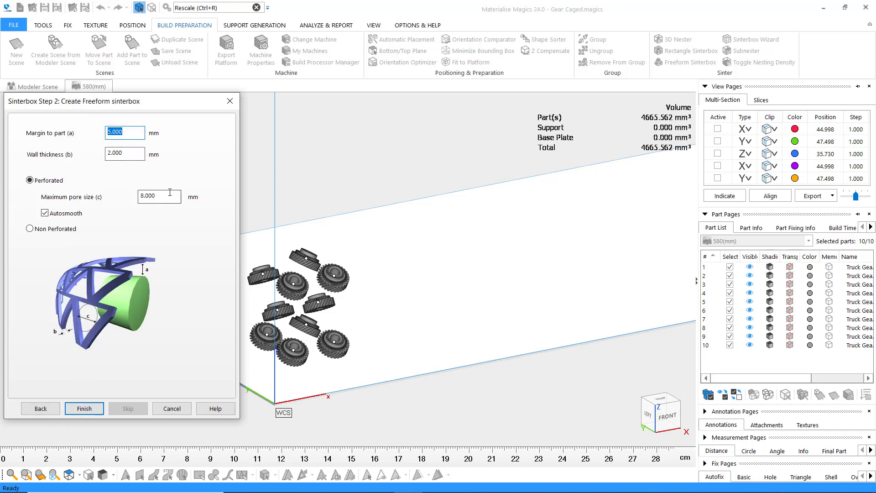
{"action": "left_click", "coordinate": [85, 410]}
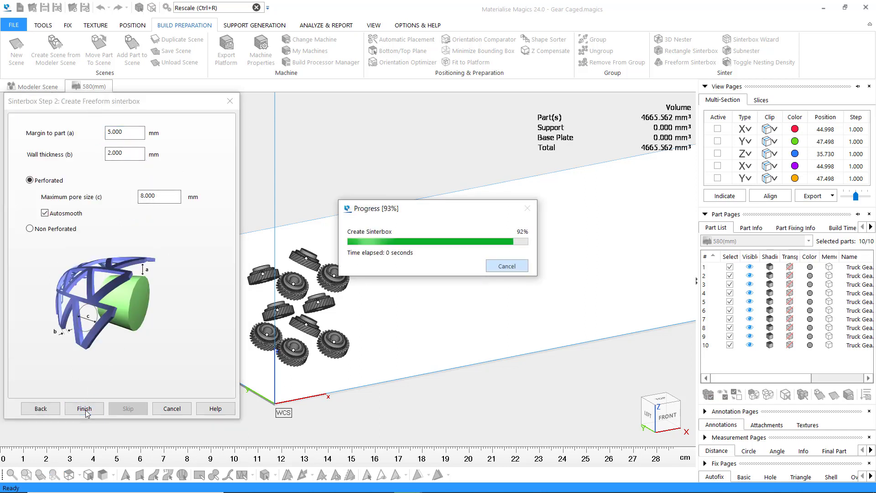